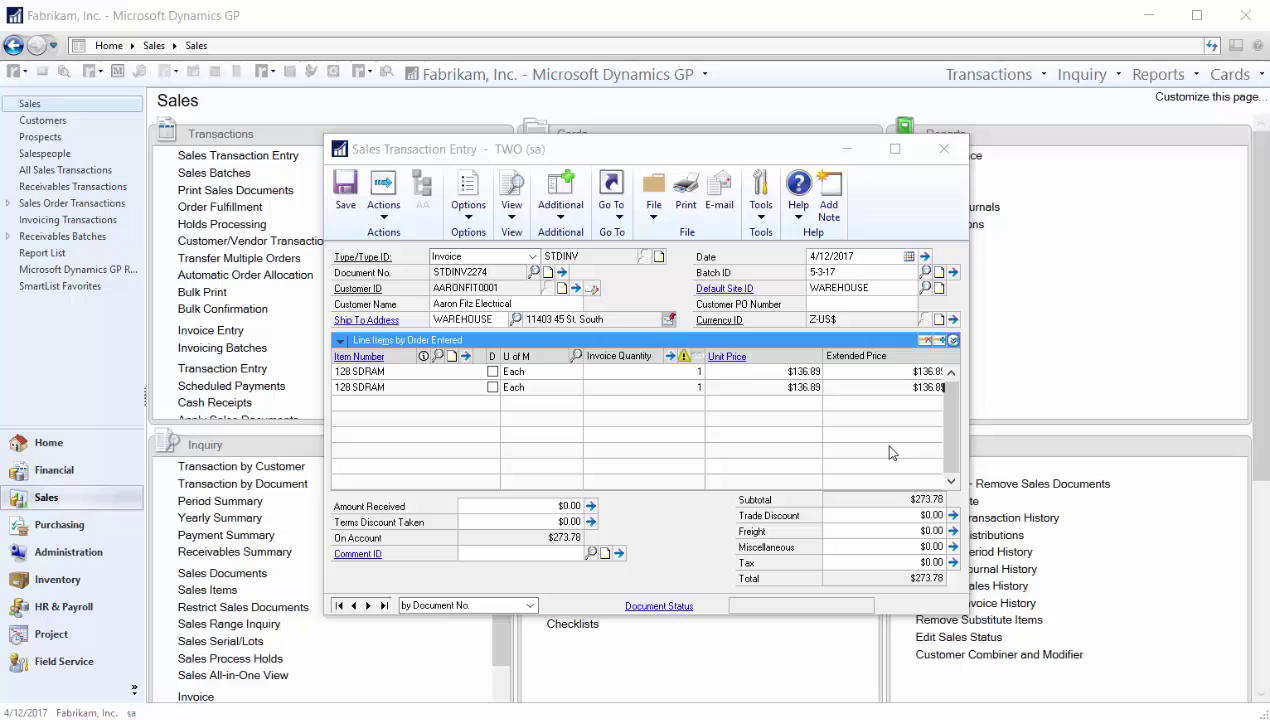
- Override the contract on the second 128 SDRAM invoice line with BOGO in the line's details
{"action": "left_click", "coordinate": [889, 447]}
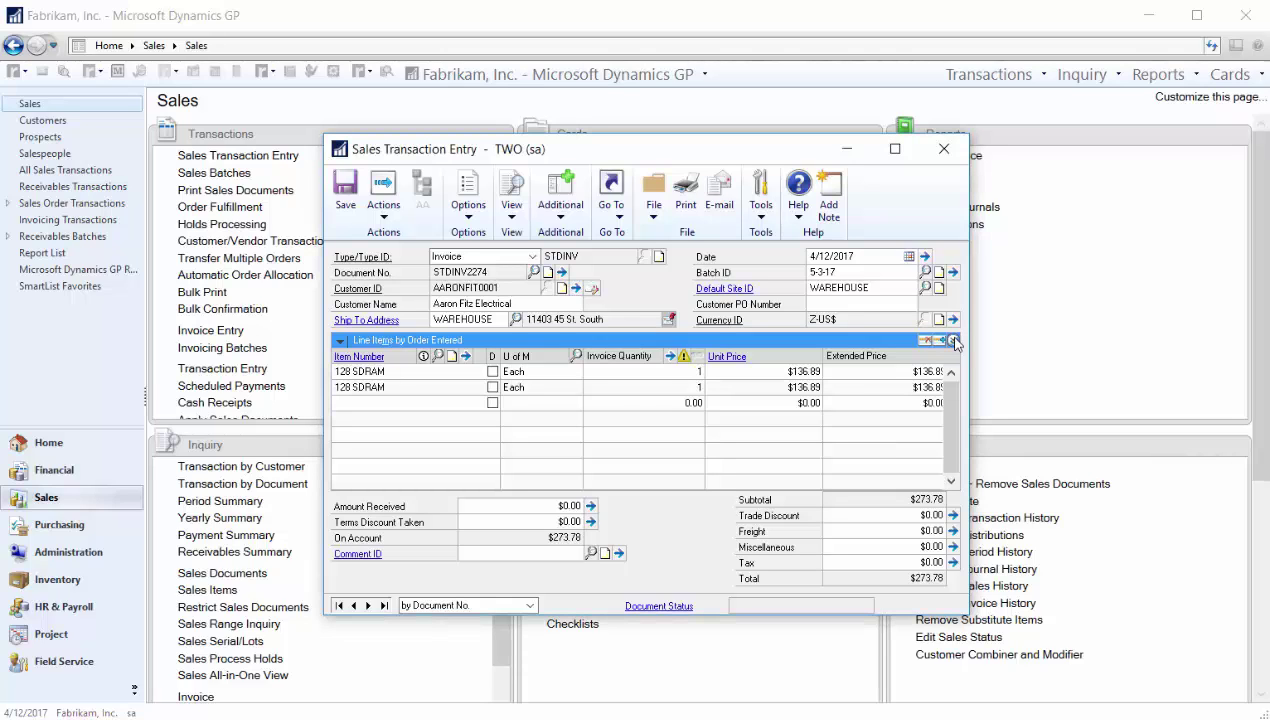
{"action": "left_click", "coordinate": [954, 342]}
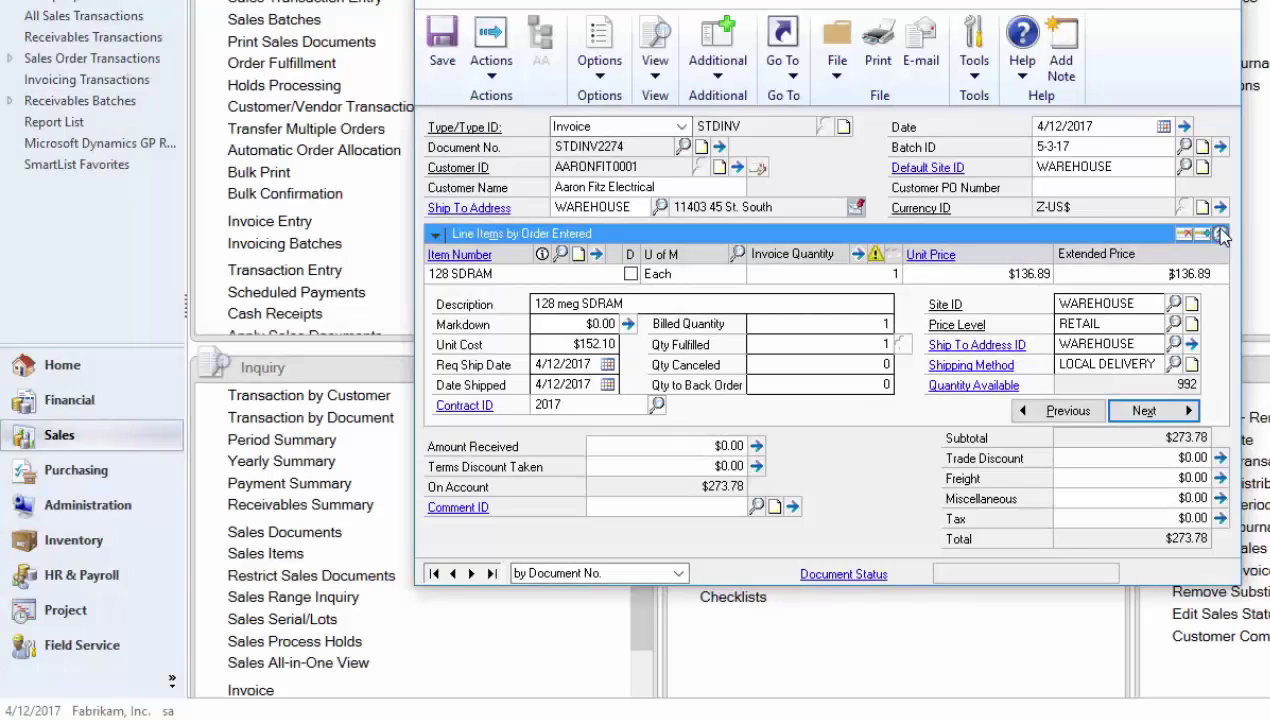
{"action": "left_click", "coordinate": [1221, 233]}
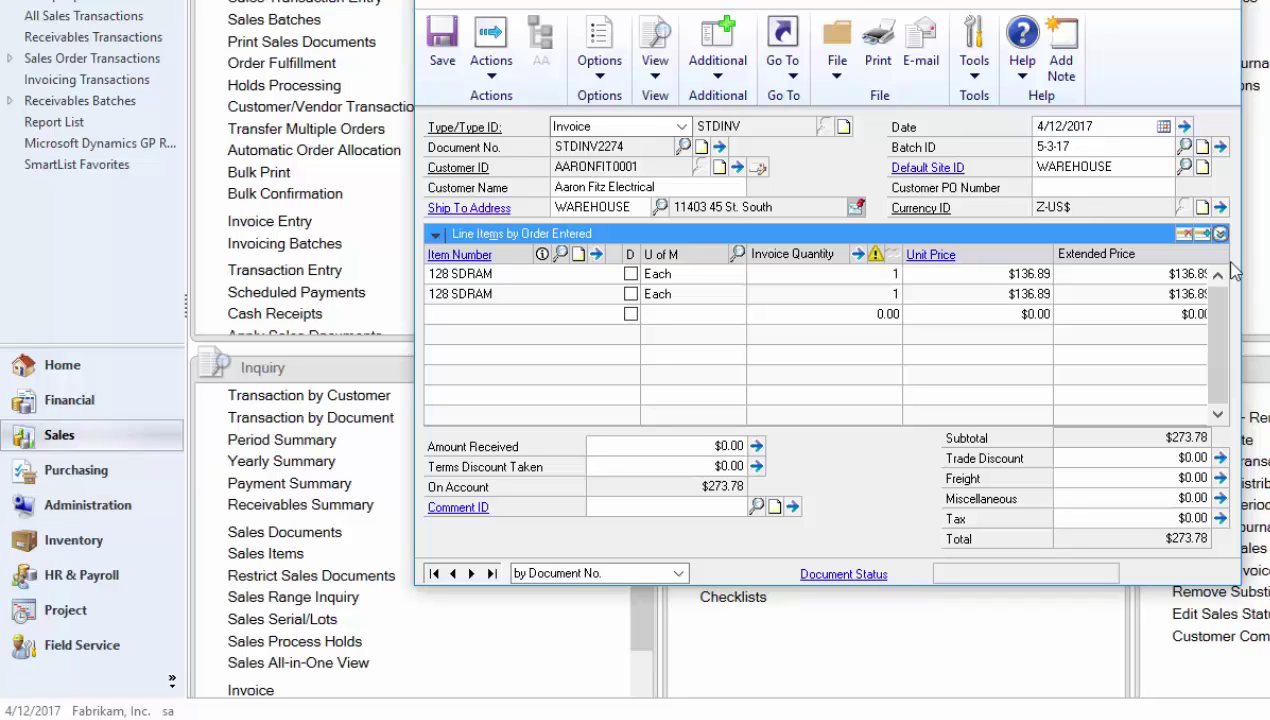
{"action": "left_click", "coordinate": [1187, 294]}
{"action": "left_click", "coordinate": [1220, 233]}
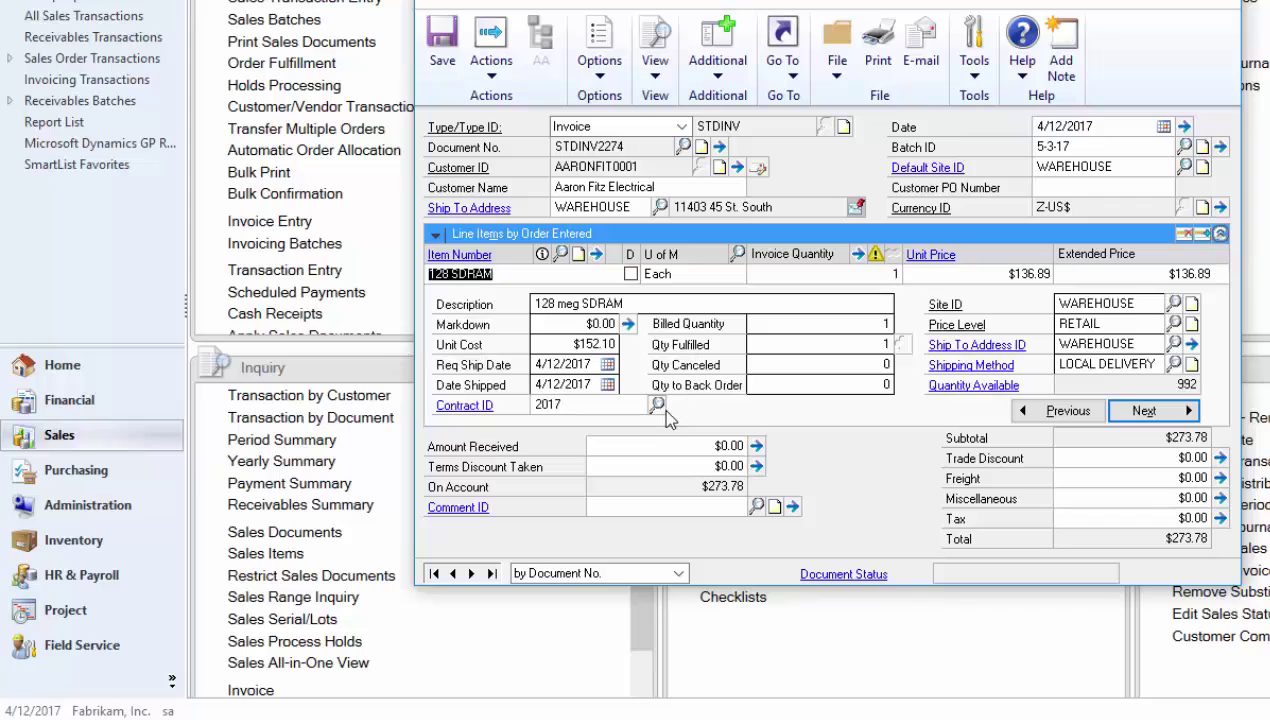
{"action": "left_click", "coordinate": [655, 405]}
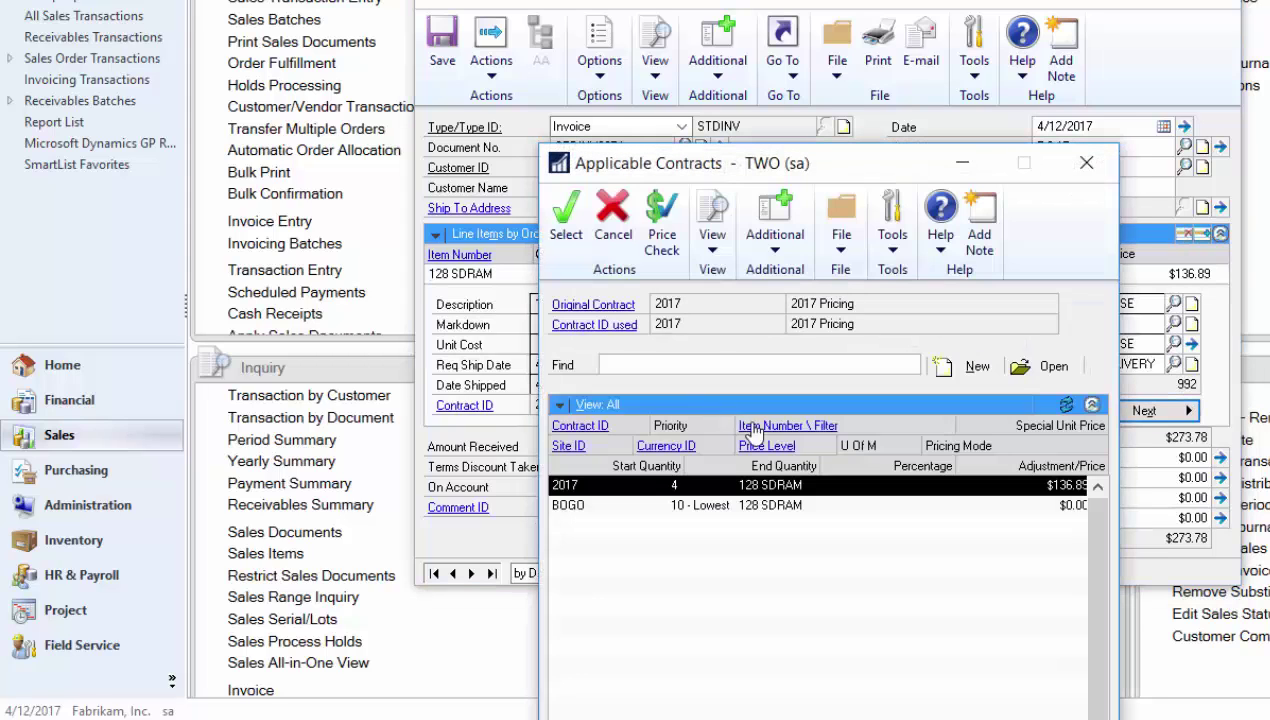
{"action": "left_click", "coordinate": [592, 505]}
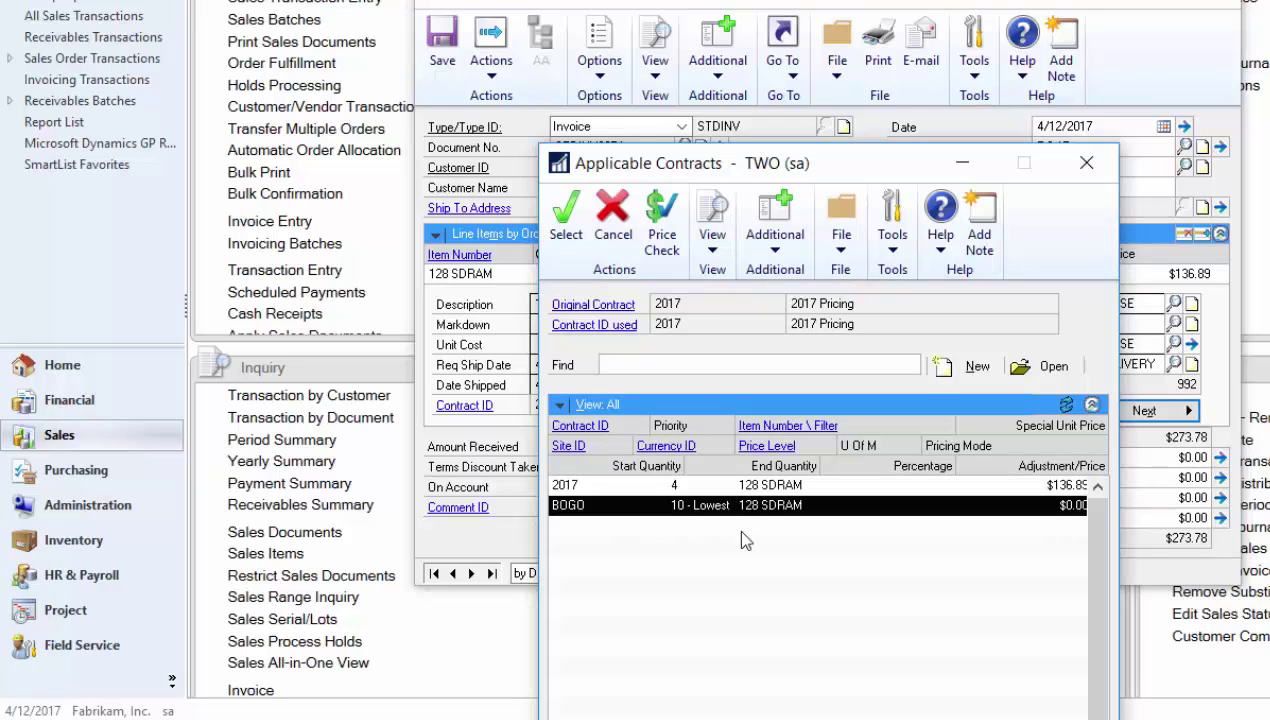
{"action": "left_click", "coordinate": [565, 218]}
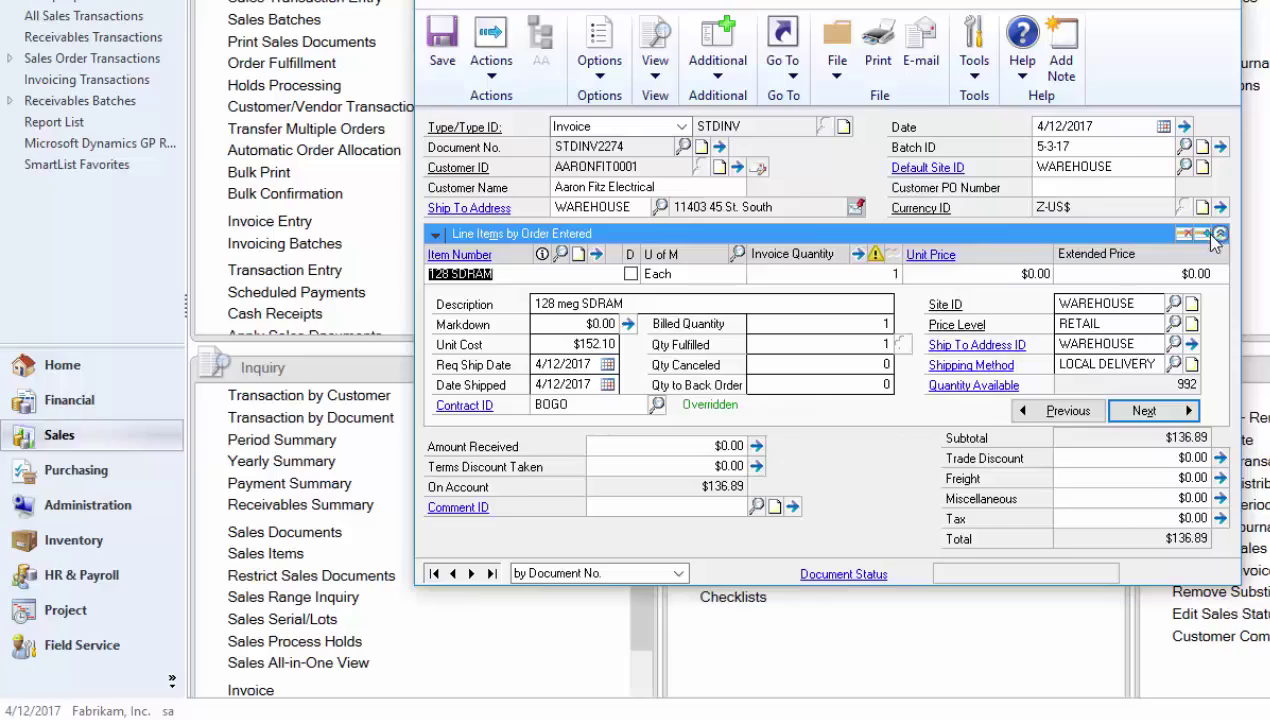
{"action": "left_click", "coordinate": [1219, 234]}
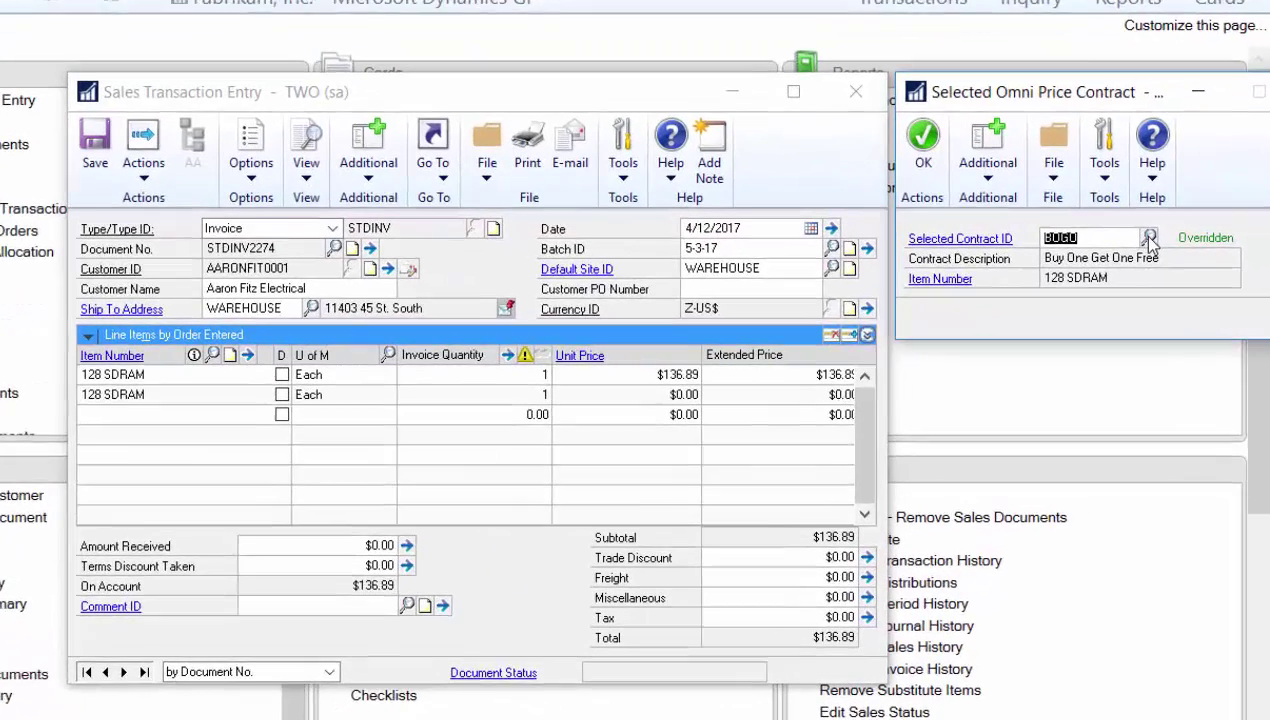
- Override the second 128 SDRAM line's selected Omni Price contract with MEMORIAL DAY and accept the selection
{"action": "left_click", "coordinate": [1163, 252]}
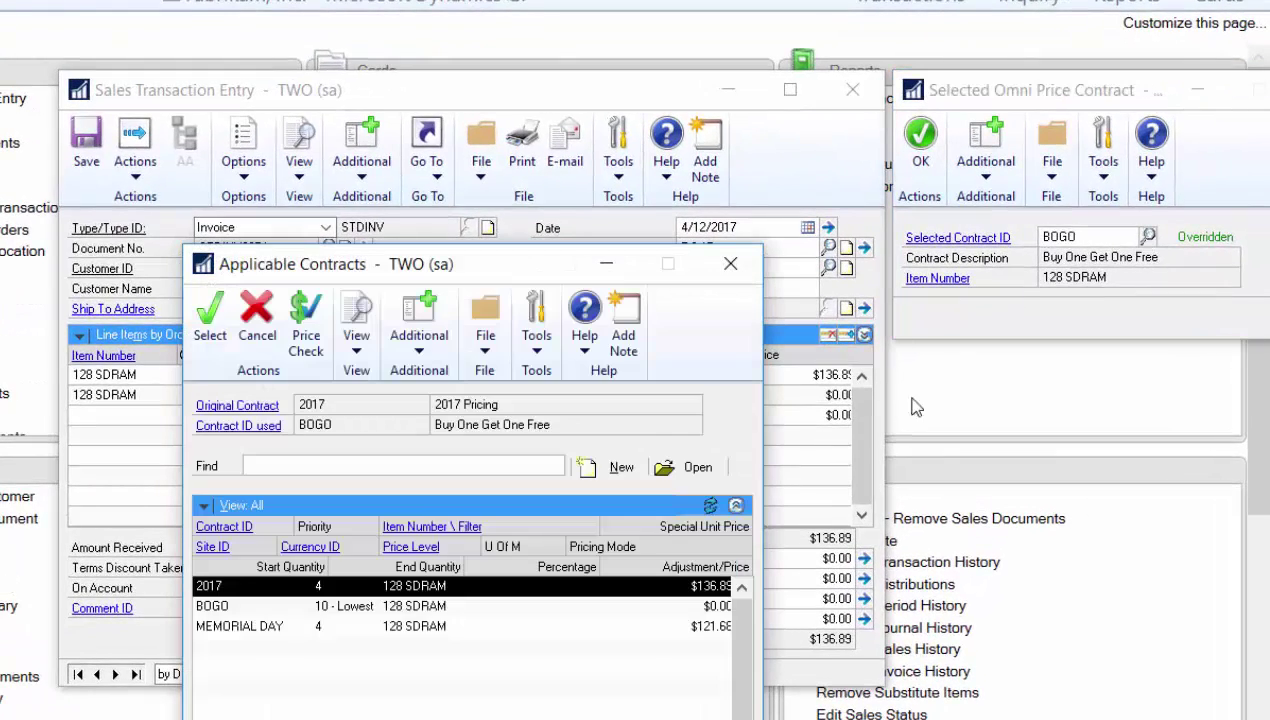
{"action": "left_click", "coordinate": [245, 626]}
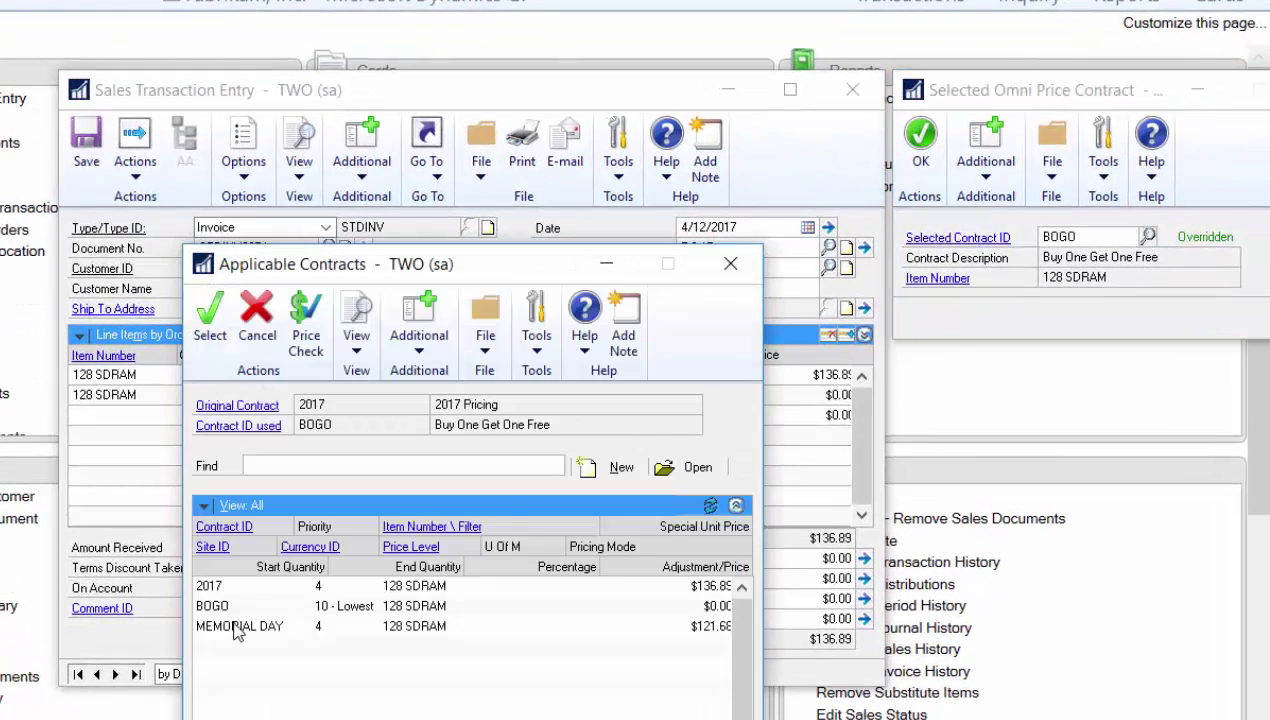
{"action": "left_click", "coordinate": [210, 318]}
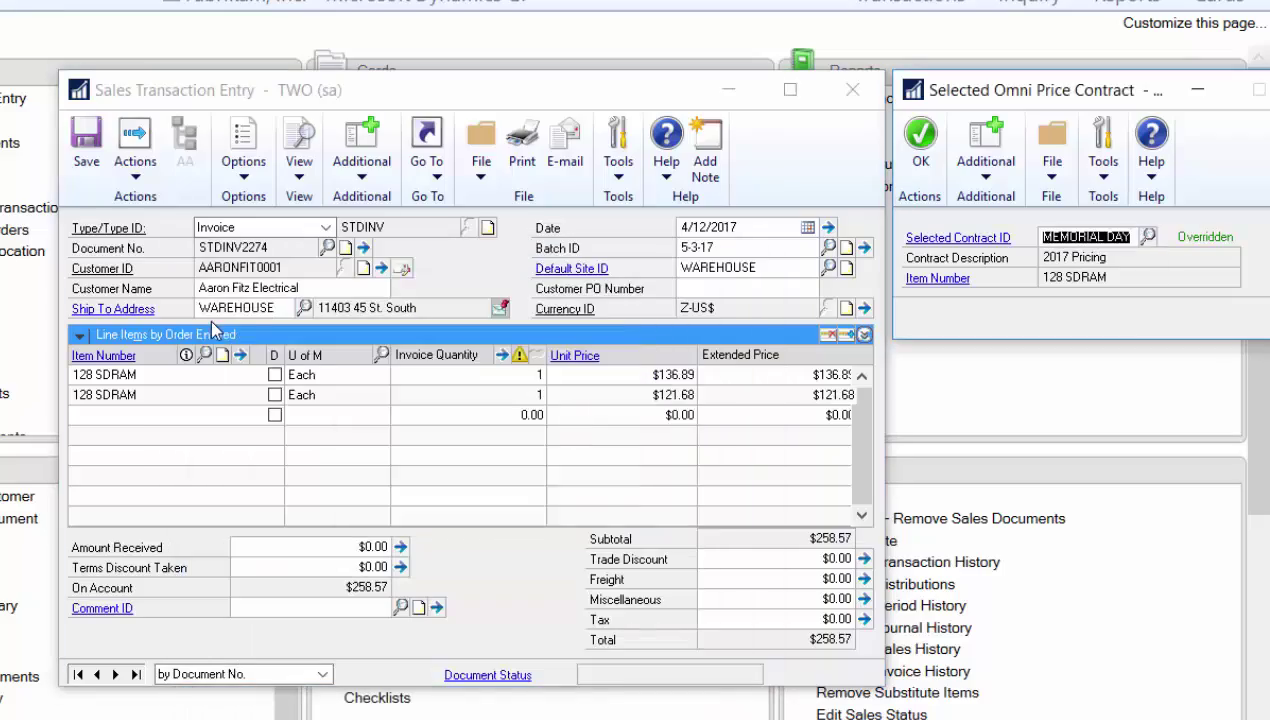
{"action": "left_click", "coordinate": [920, 140]}
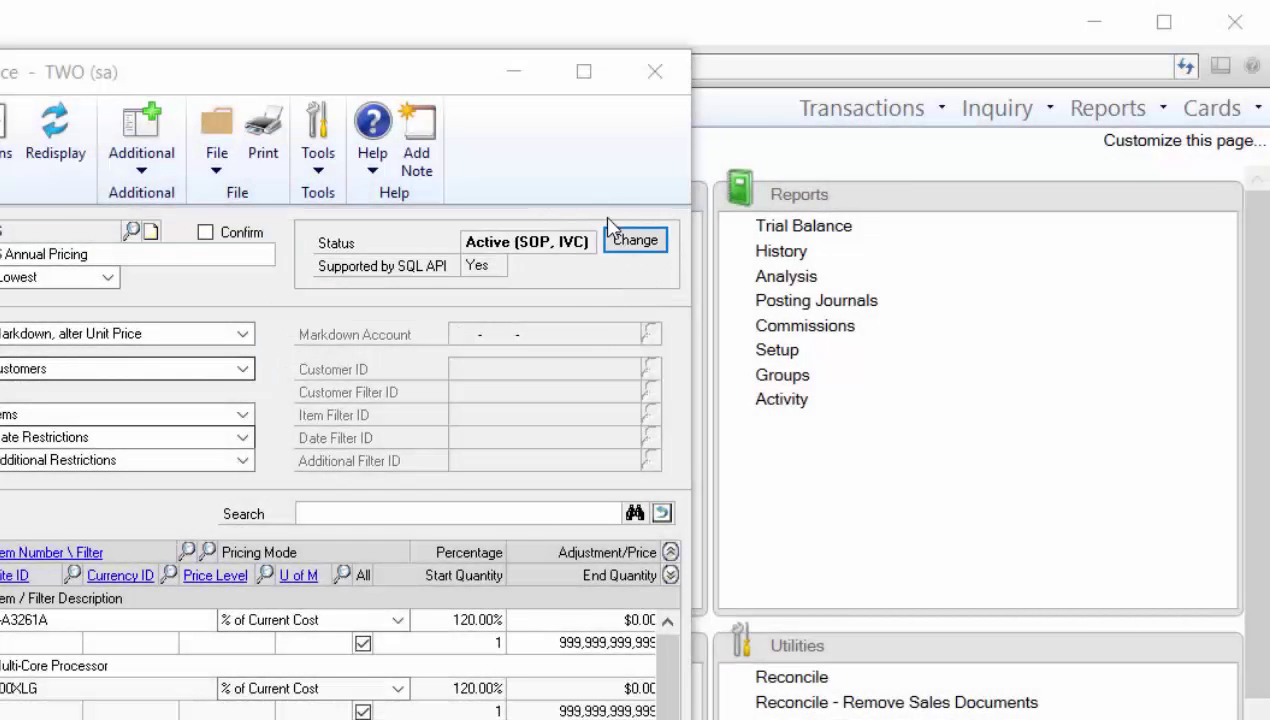
- Cycle the Annual Pricing contract's status through Inactive and Active (IVC) back to Active (SOP, IVC)
{"action": "left_click", "coordinate": [630, 242]}
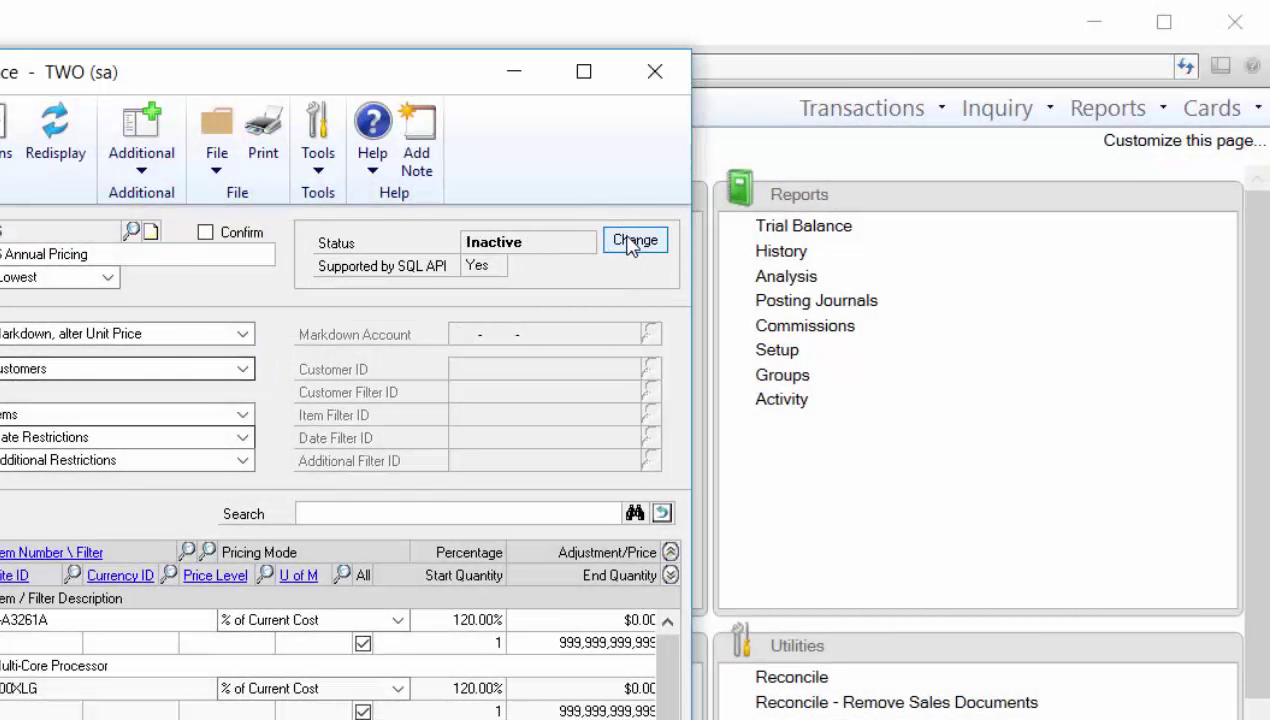
{"action": "left_click", "coordinate": [630, 242]}
{"action": "left_click", "coordinate": [630, 242]}
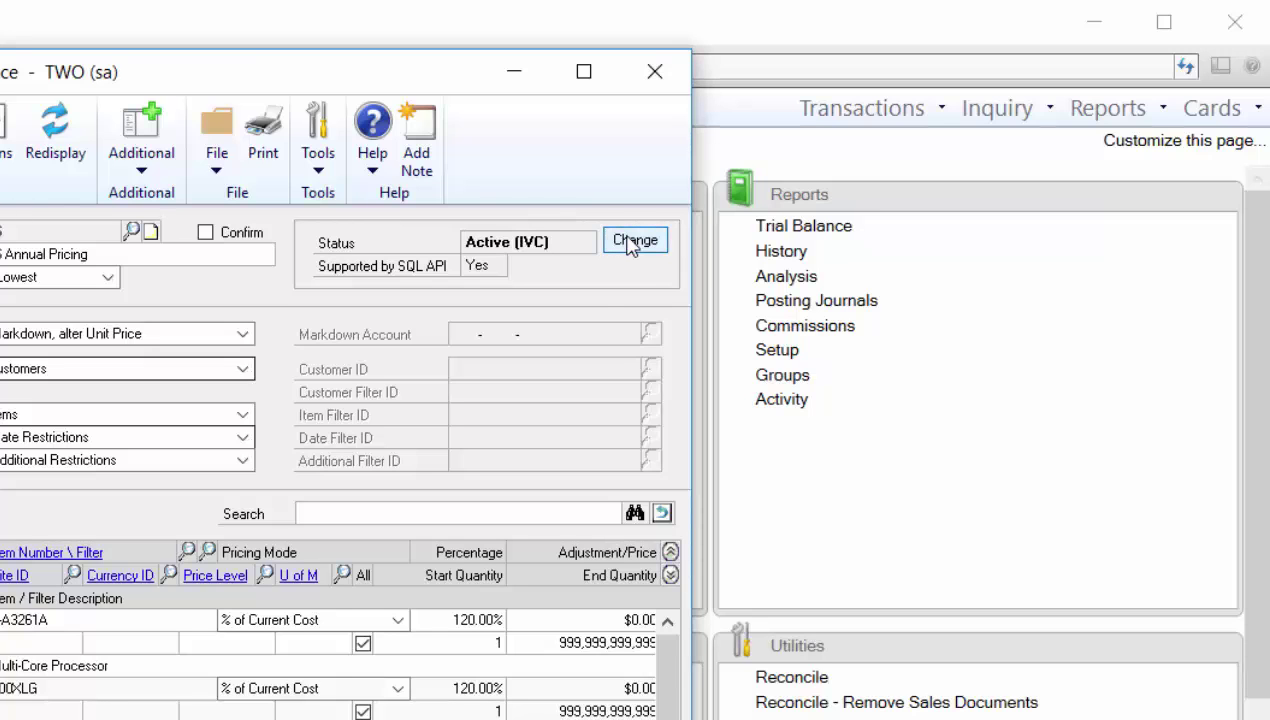
{"action": "left_click", "coordinate": [630, 242]}
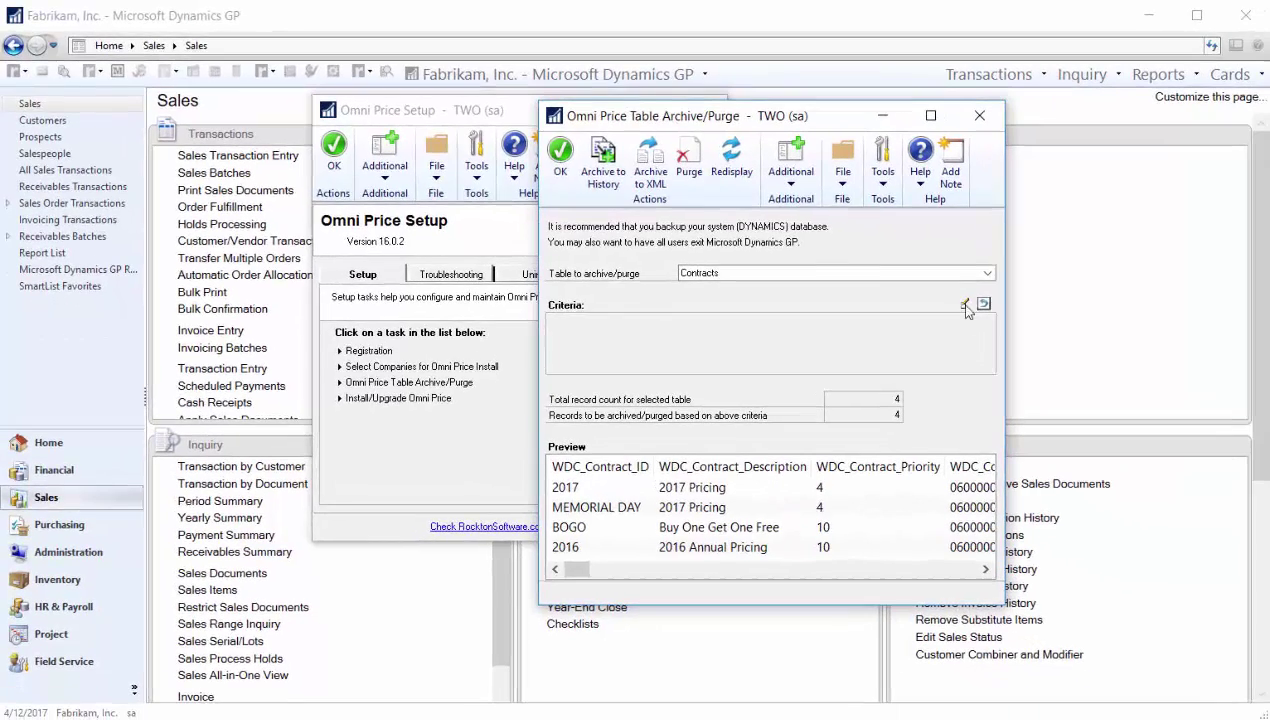
- Build the archive/purge criteria WDC_Contract_ID = '2016' for the Contracts table, keeping Contracts as the table to archive
{"action": "left_click", "coordinate": [965, 306]}
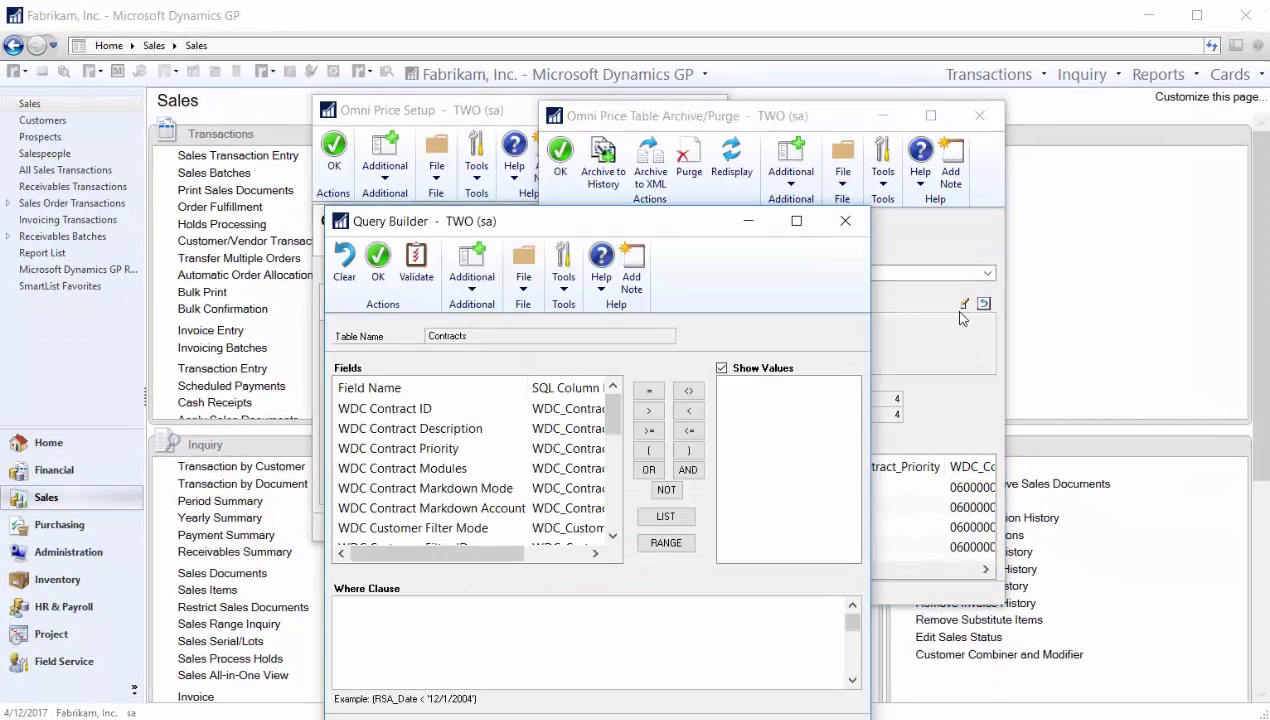
{"action": "double_click", "coordinate": [434, 410]}
{"action": "left_click", "coordinate": [650, 395]}
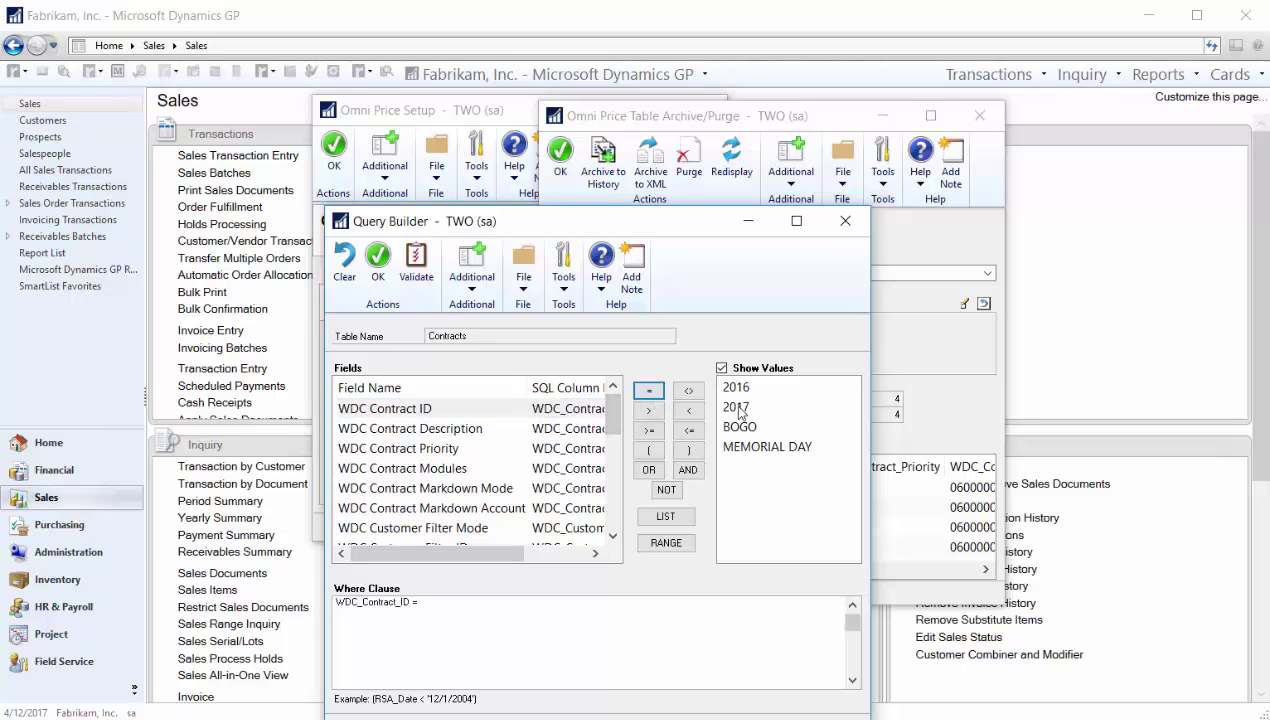
{"action": "double_click", "coordinate": [745, 390]}
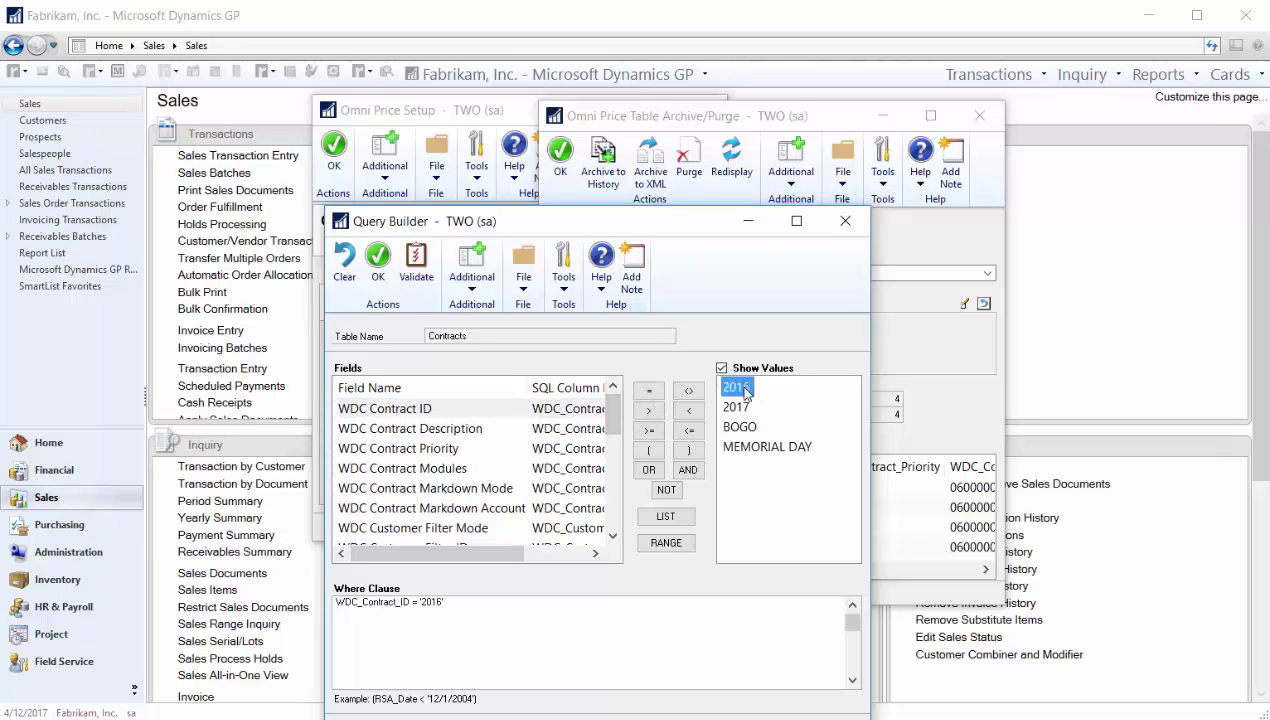
{"action": "left_click", "coordinate": [378, 263]}
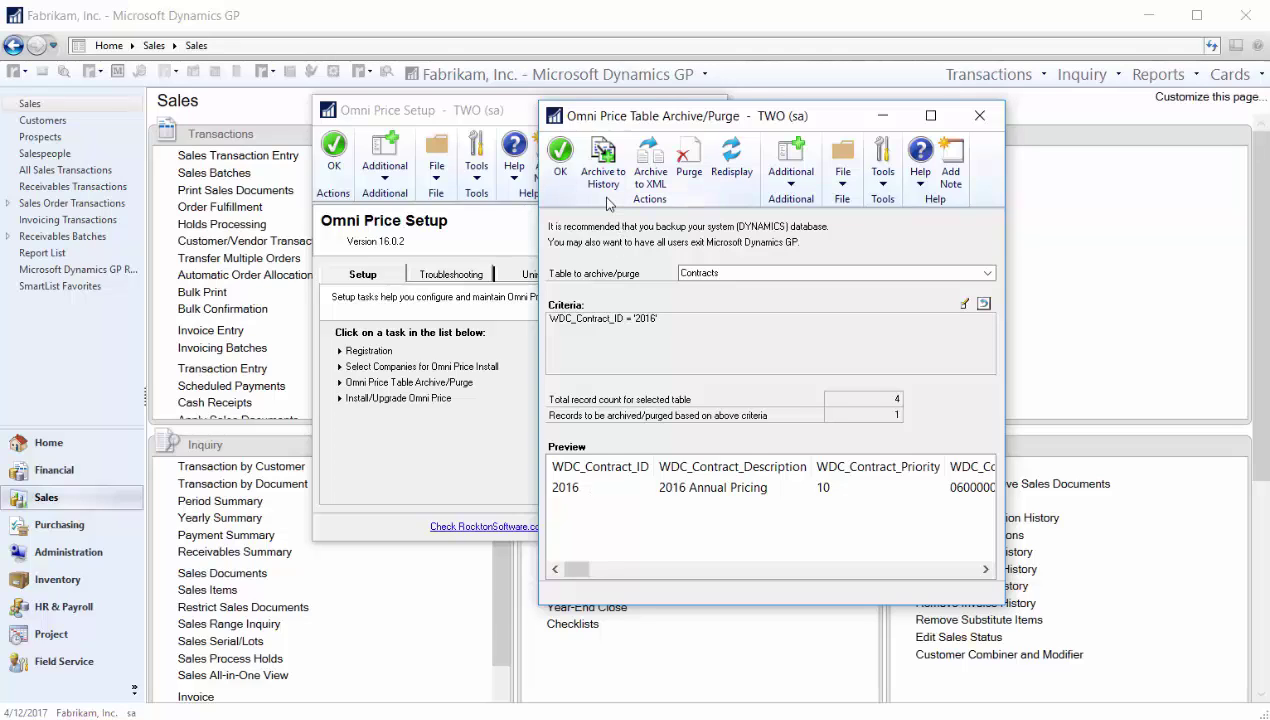
{"action": "left_click", "coordinate": [987, 274]}
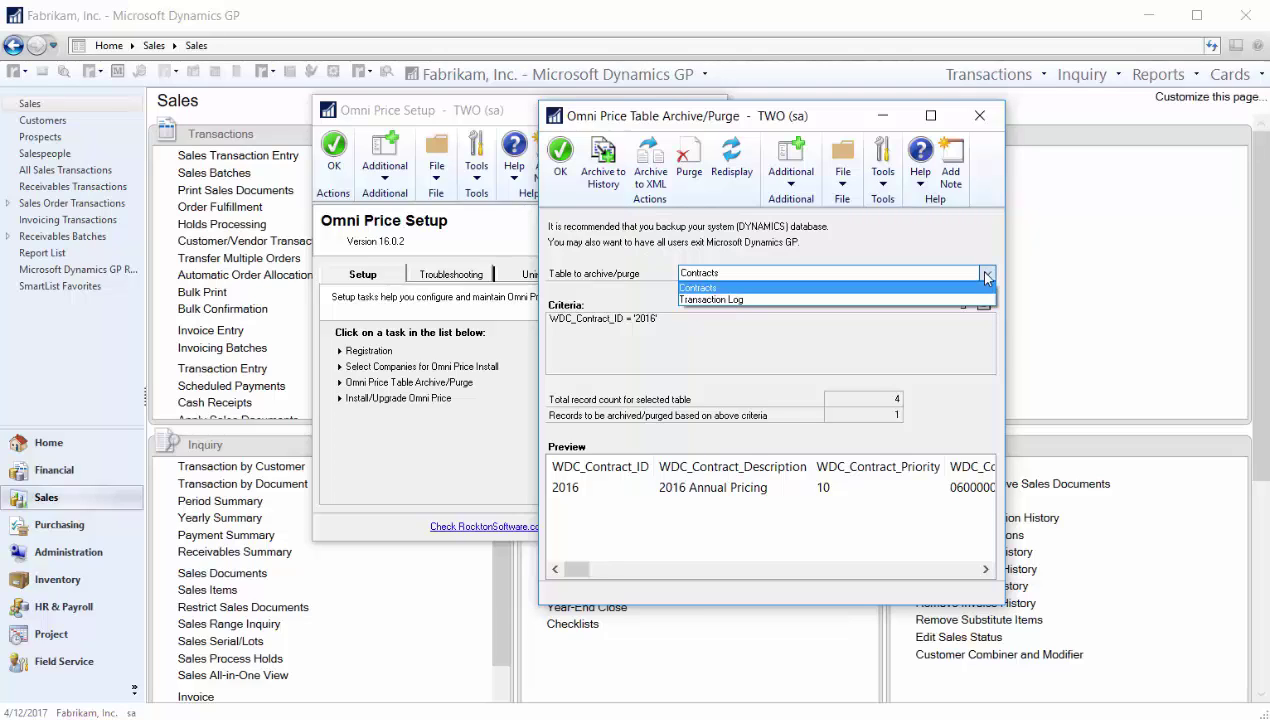
{"action": "left_click", "coordinate": [987, 277]}
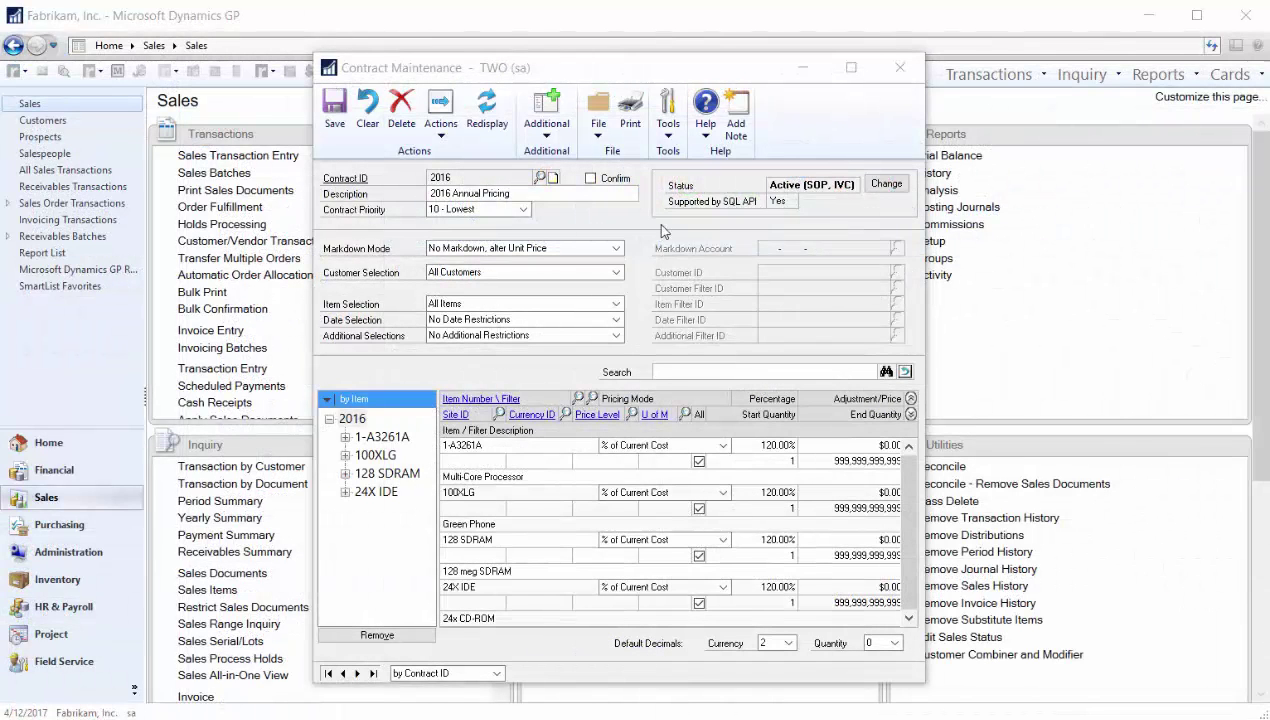
- Archive contract 2016 to history from Contract Maintenance
{"action": "left_click", "coordinate": [452, 129]}
{"action": "left_click", "coordinate": [478, 221]}
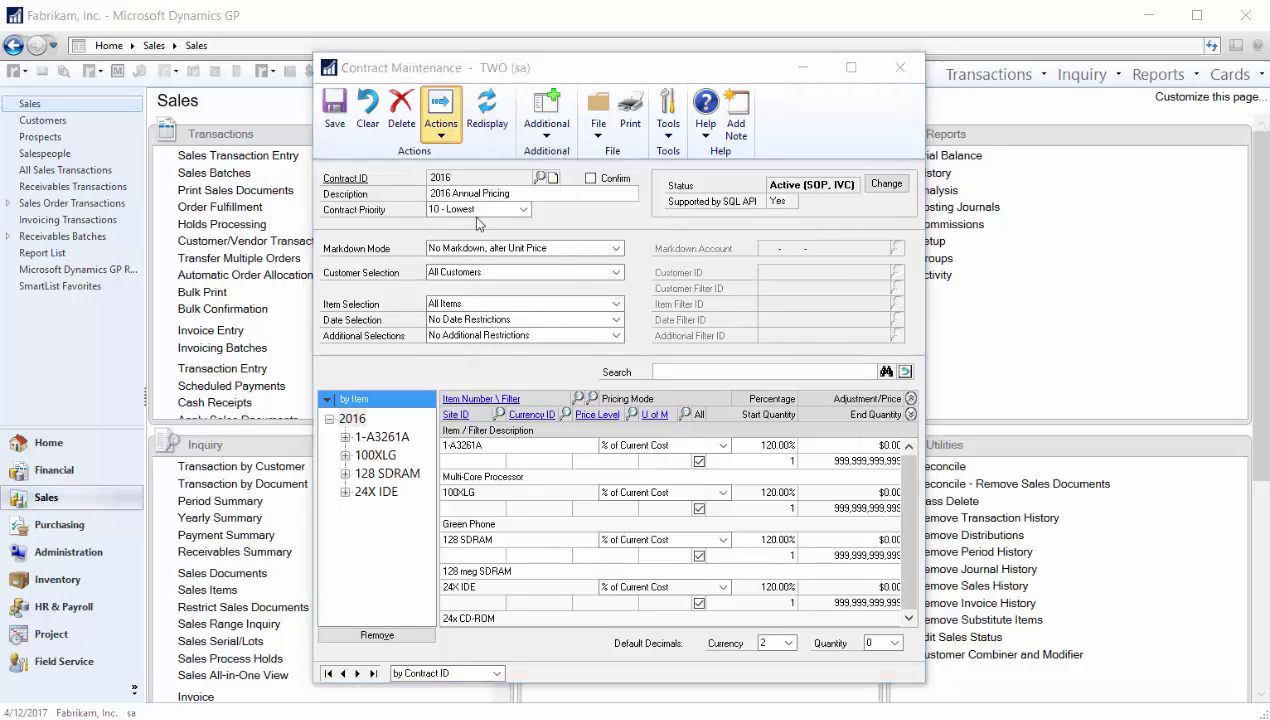
{"action": "left_click", "coordinate": [630, 434]}
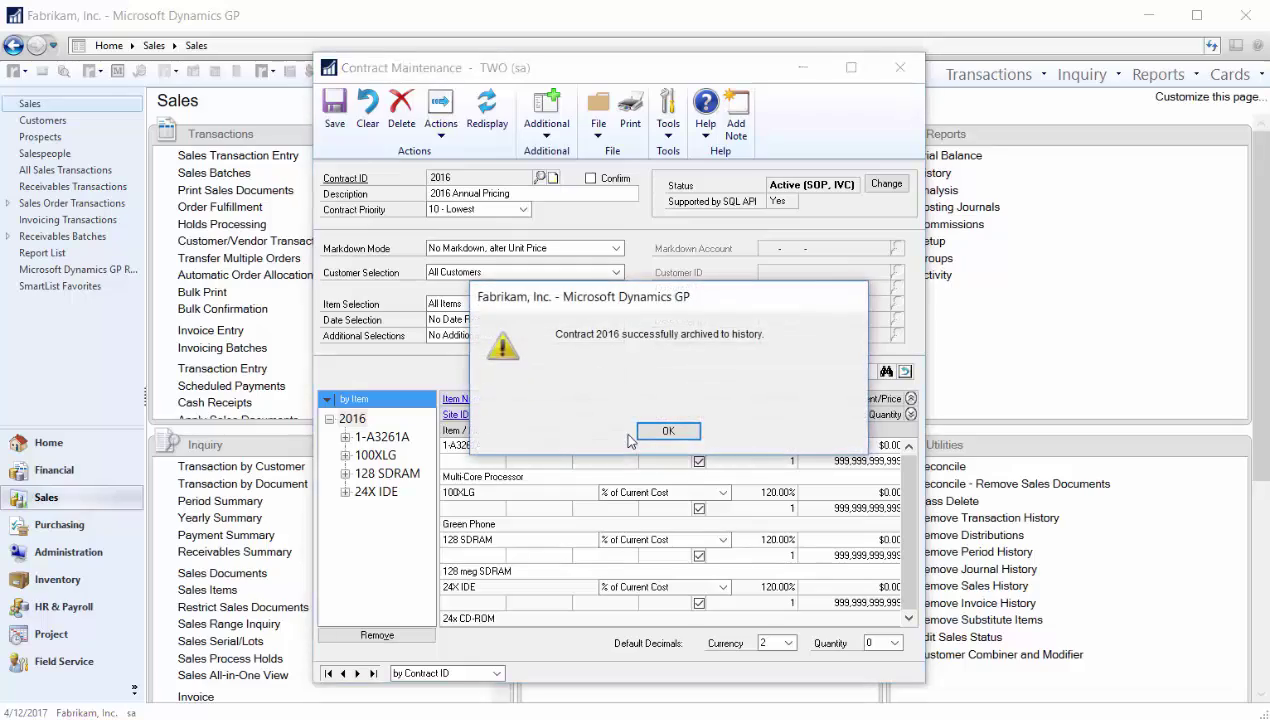
{"action": "left_click", "coordinate": [660, 431]}
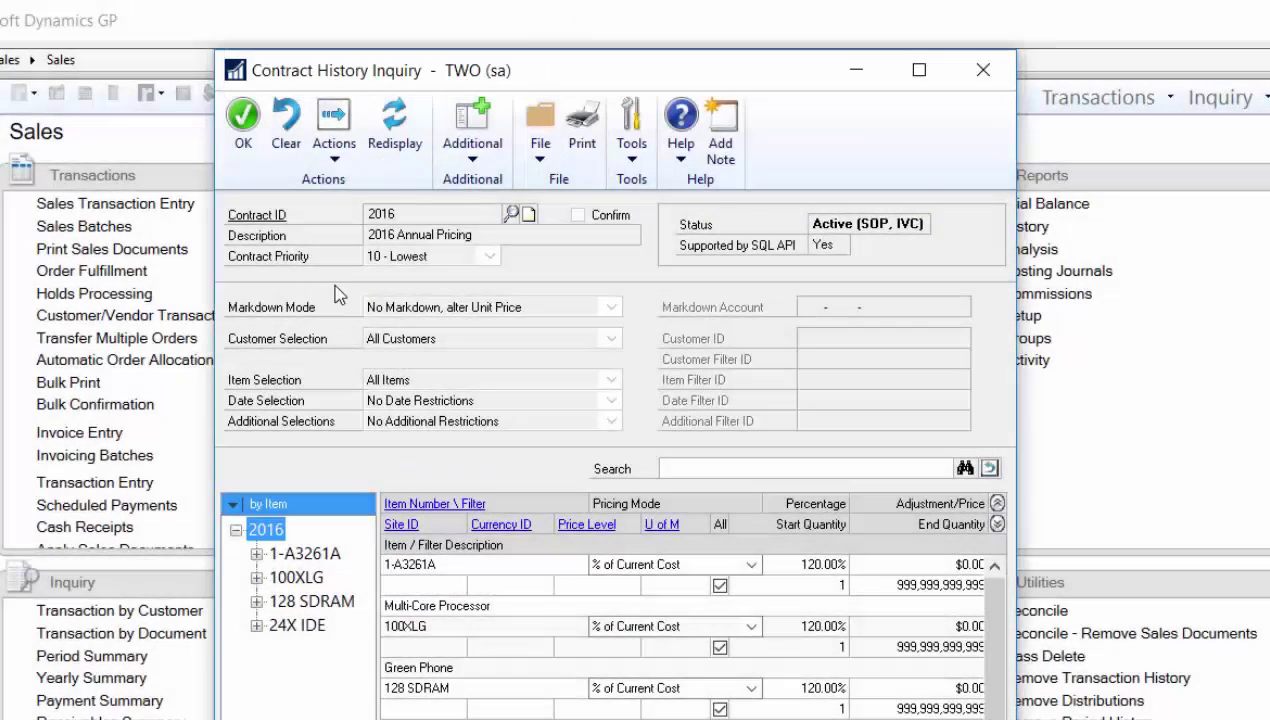
{"action": "left_click", "coordinate": [337, 154]}
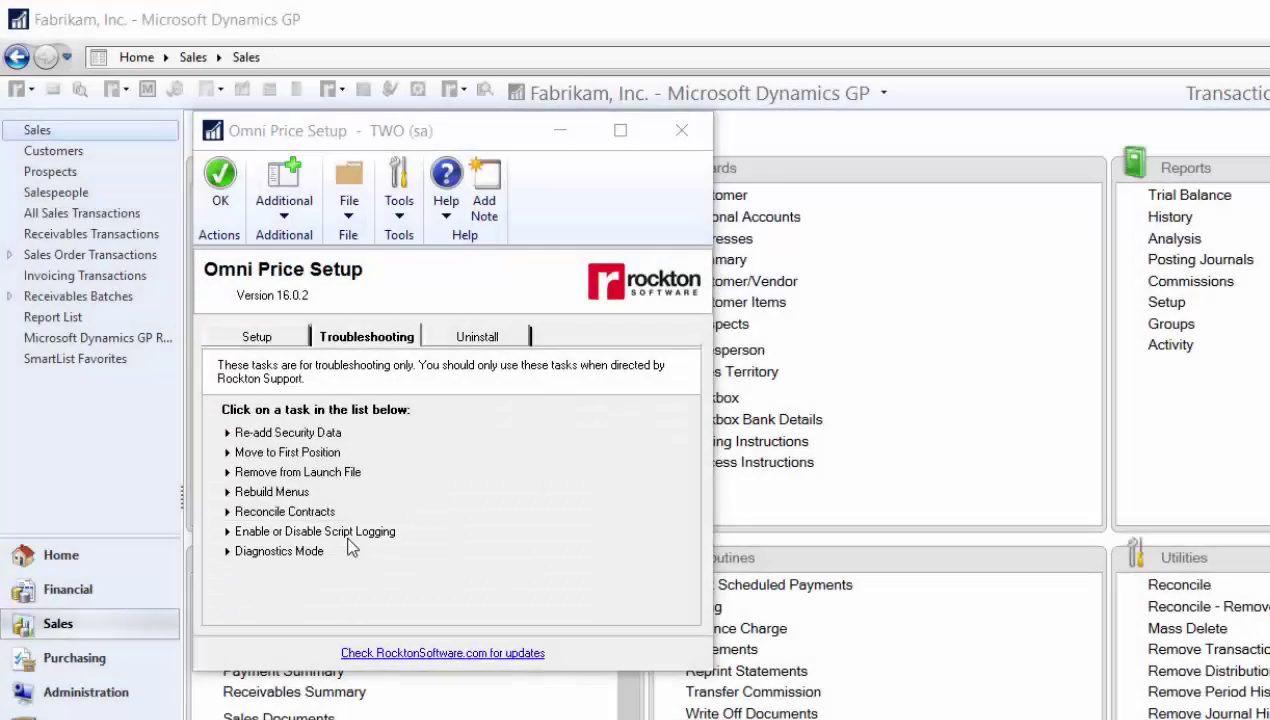
- Start immediate script logging to RSOP_Script2.log from the Omni Price troubleshooting tasks, and stop the logging
{"action": "left_click", "coordinate": [344, 533]}
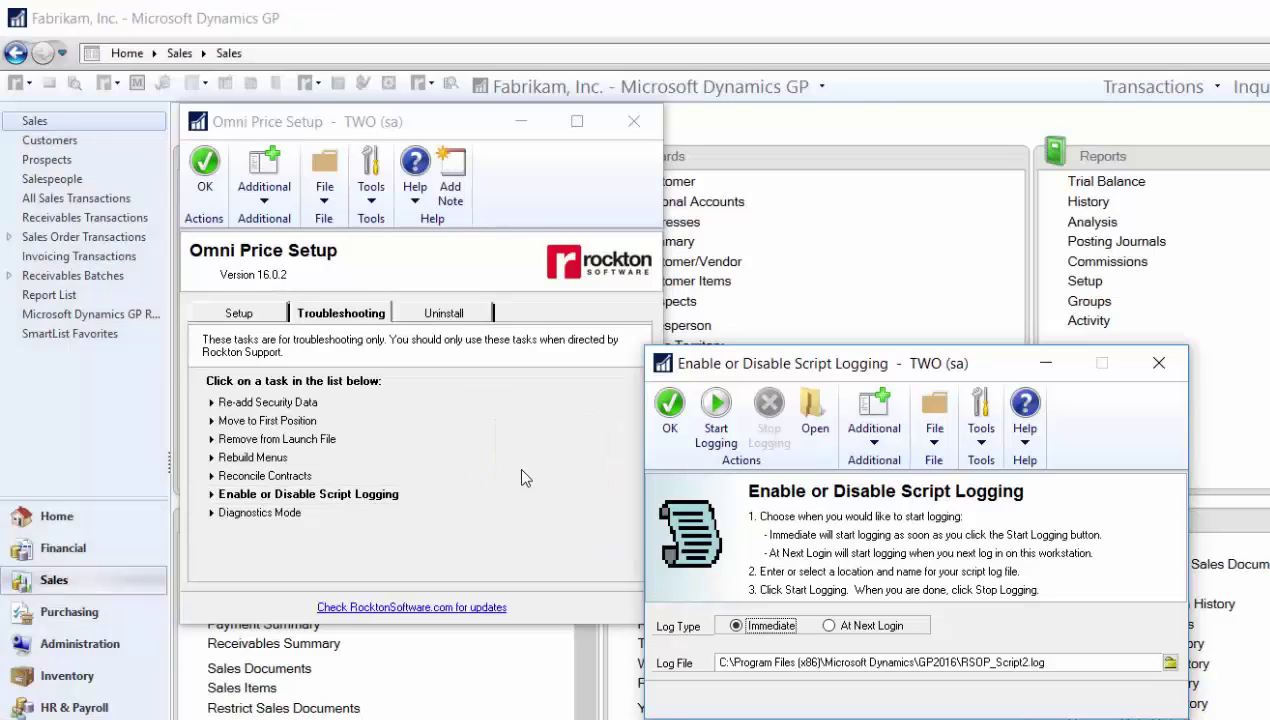
{"action": "left_click", "coordinate": [716, 410]}
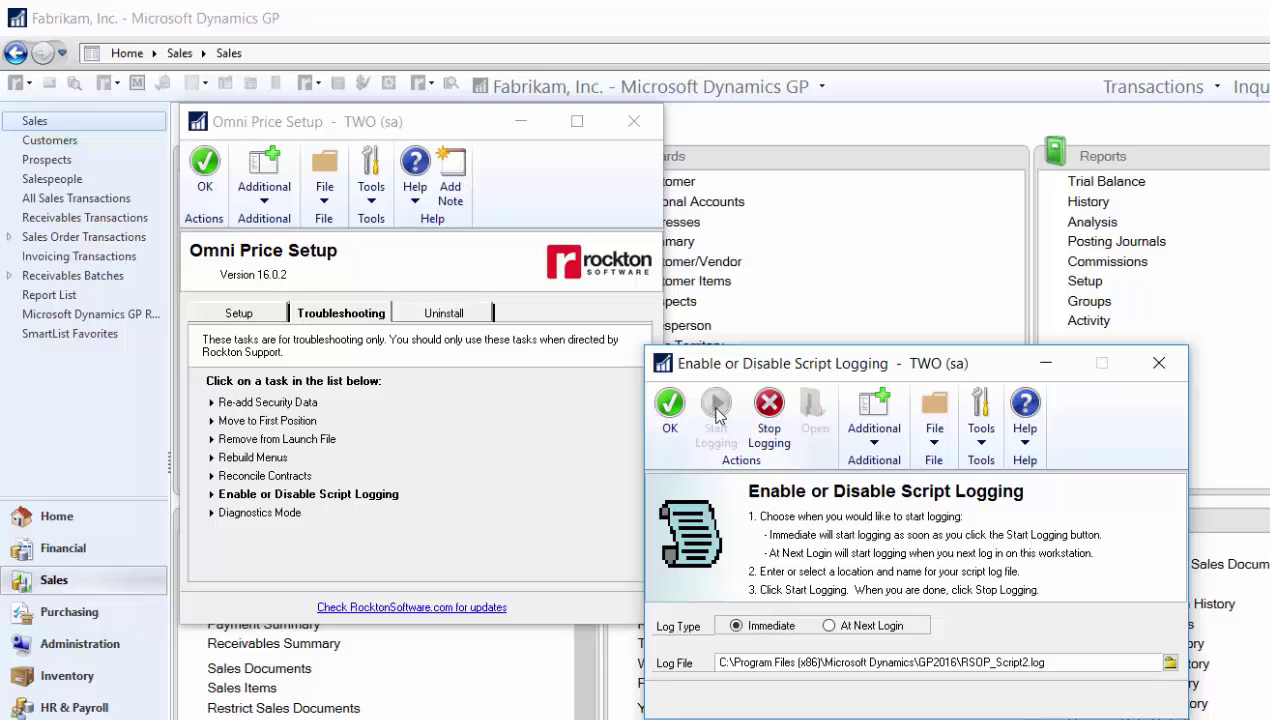
{"action": "left_click", "coordinate": [771, 428]}
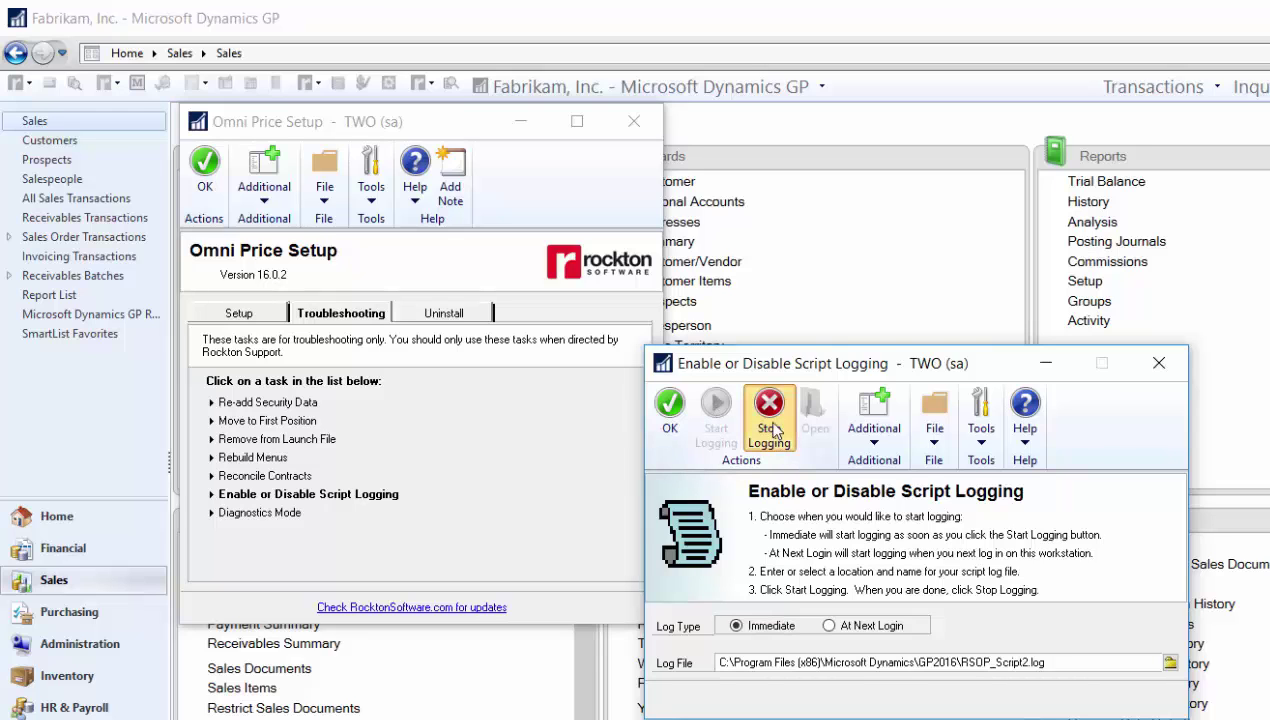